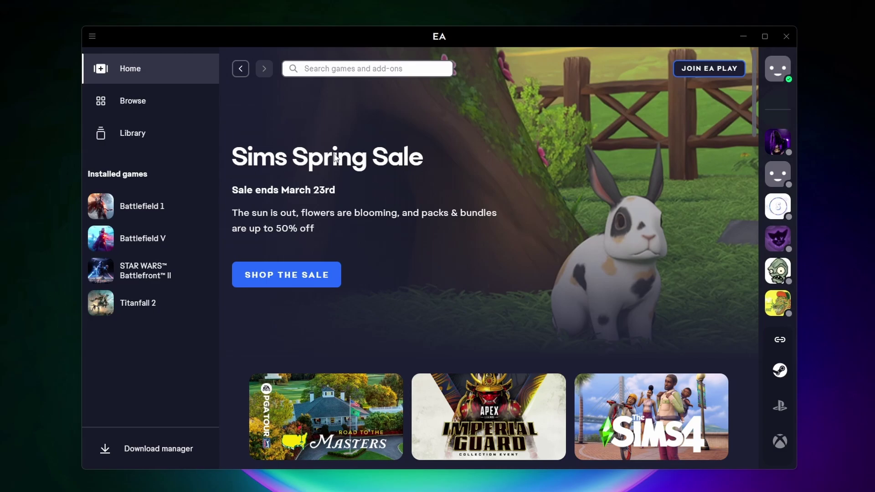
# From the game library, choose Download in The Sims 4 tile's ... menu
pyautogui.click(141, 147)
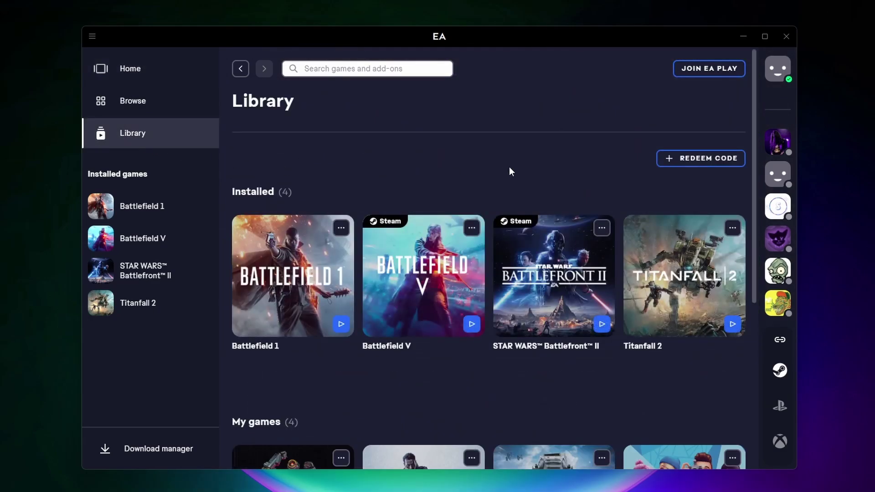
pyautogui.scroll(-2, 535, 160)
pyautogui.scroll(-1, 536, 166)
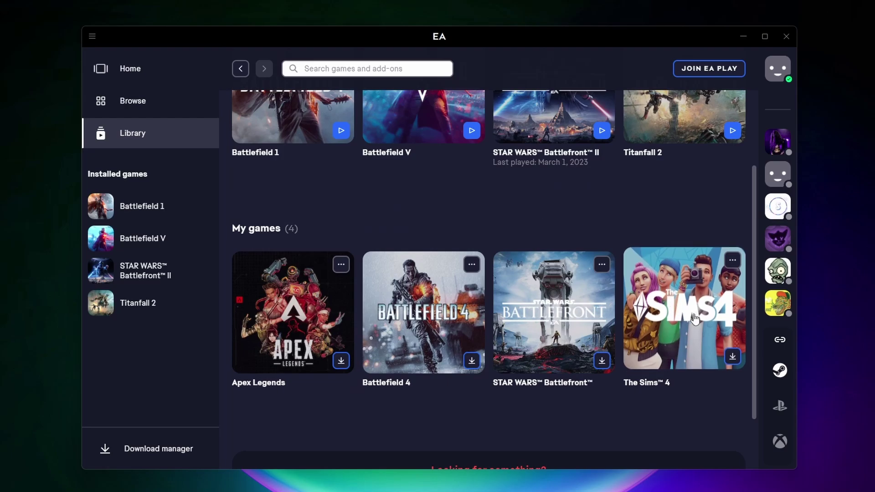
pyautogui.click(732, 263)
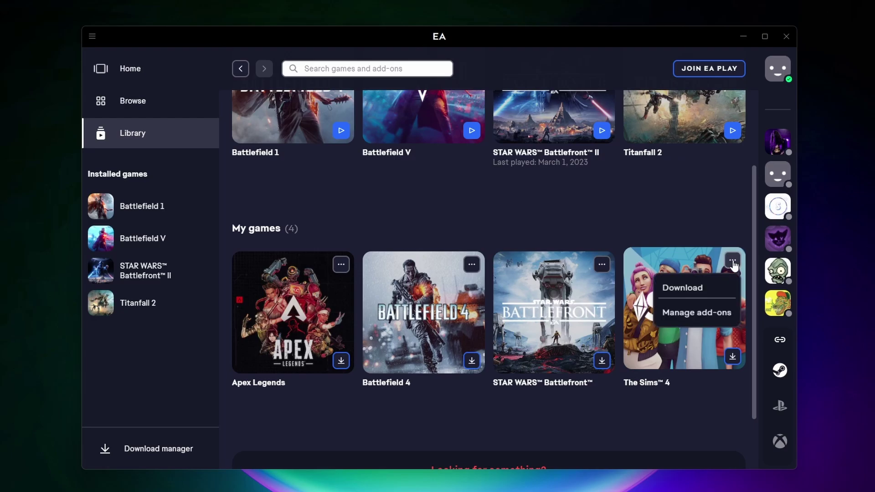
pyautogui.click(696, 289)
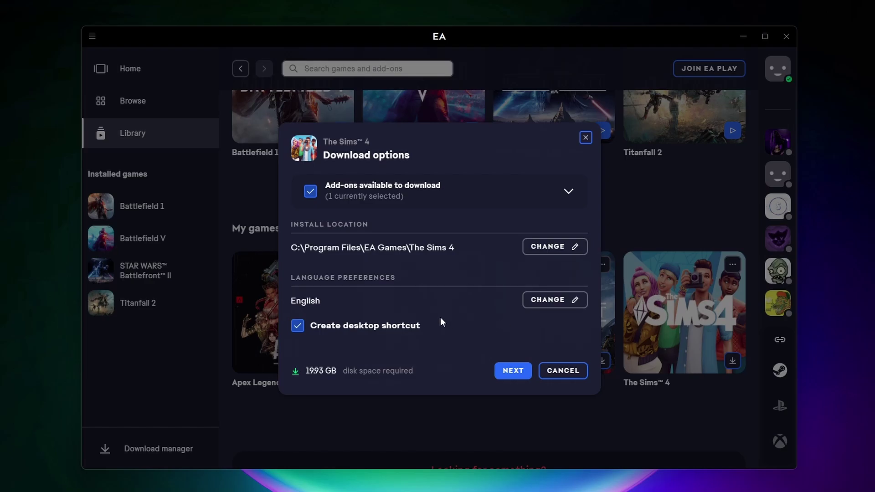
pyautogui.click(542, 304)
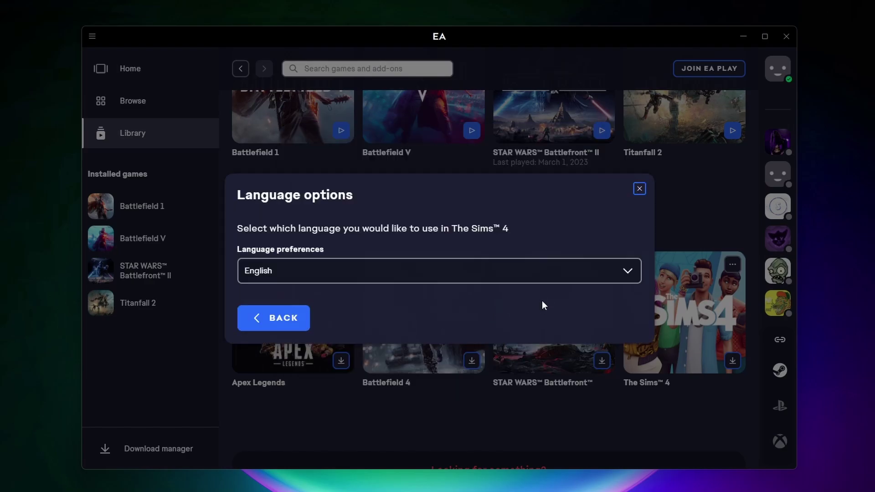
pyautogui.click(534, 277)
pyautogui.scroll(-1, 383, 353)
pyautogui.scroll(-1, 387, 352)
pyautogui.scroll(-2, 389, 352)
pyautogui.scroll(-1, 389, 351)
pyautogui.scroll(2, 389, 351)
pyautogui.scroll(1, 388, 351)
pyautogui.scroll(1, 389, 352)
pyautogui.scroll(1, 390, 351)
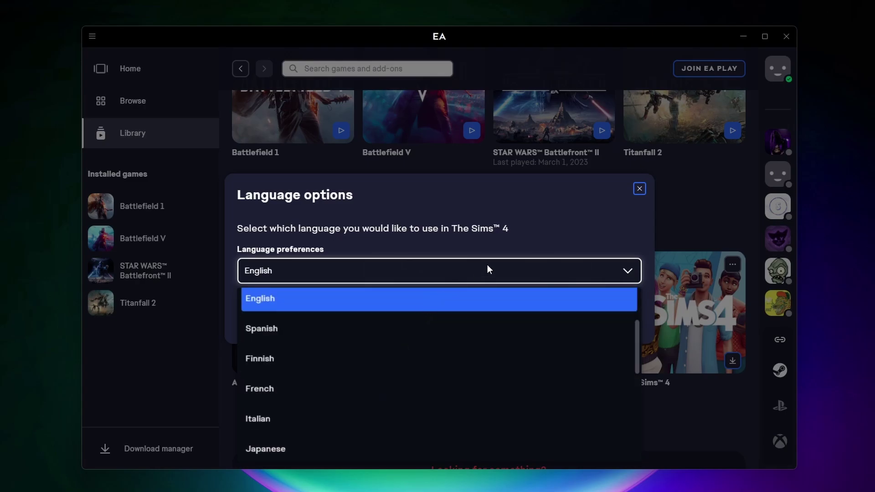
pyautogui.click(640, 190)
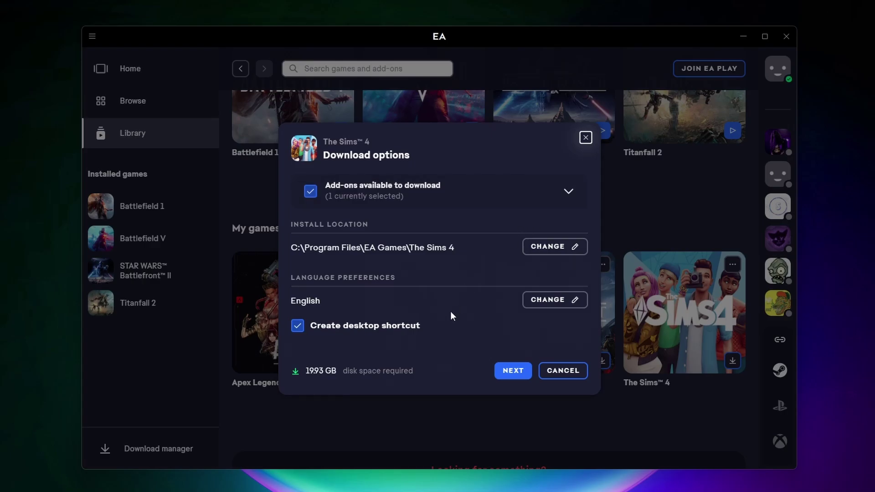